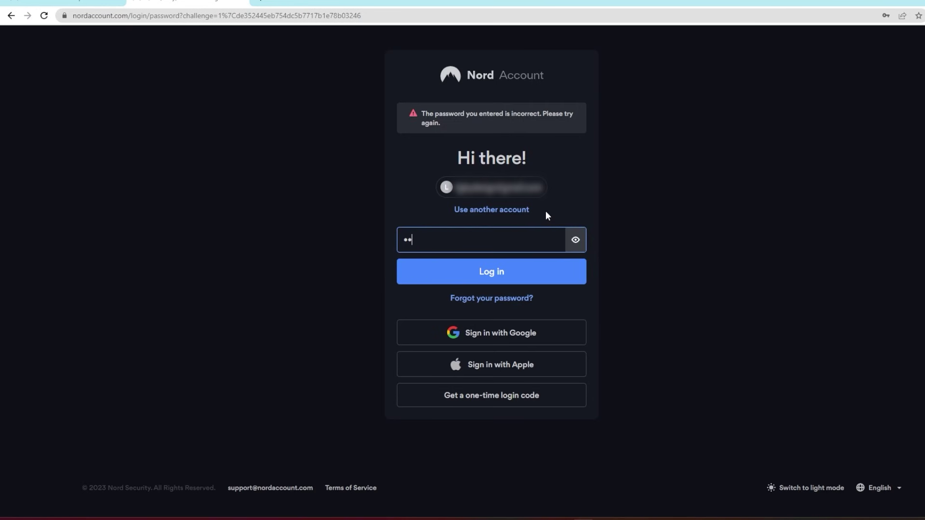
- Submit the account password to sign in to Nord Account
{"action": "key", "text": "Return"}
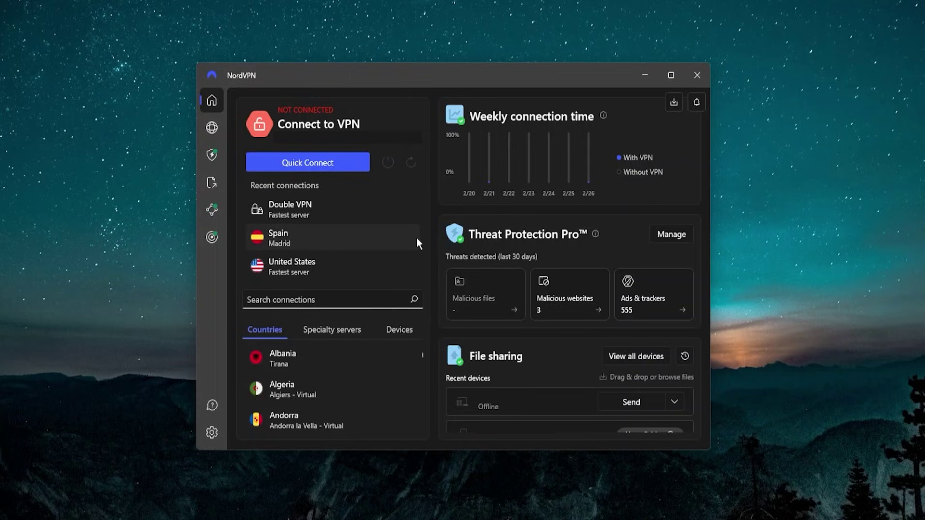
- Switch to the server map and bring North America's east coast into view
{"action": "left_click", "coordinate": [215, 129]}
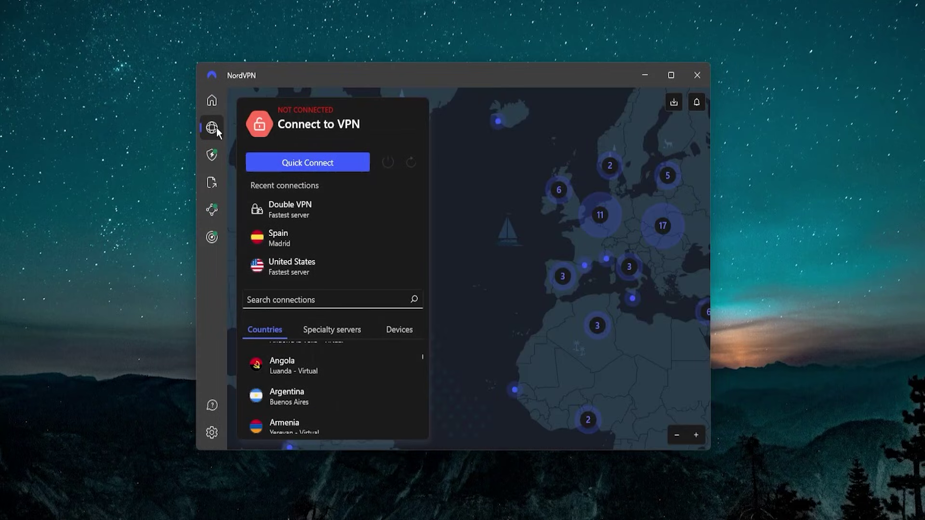
{"action": "left_click_drag", "start_coordinate": [470, 258], "coordinate": [418, 220]}
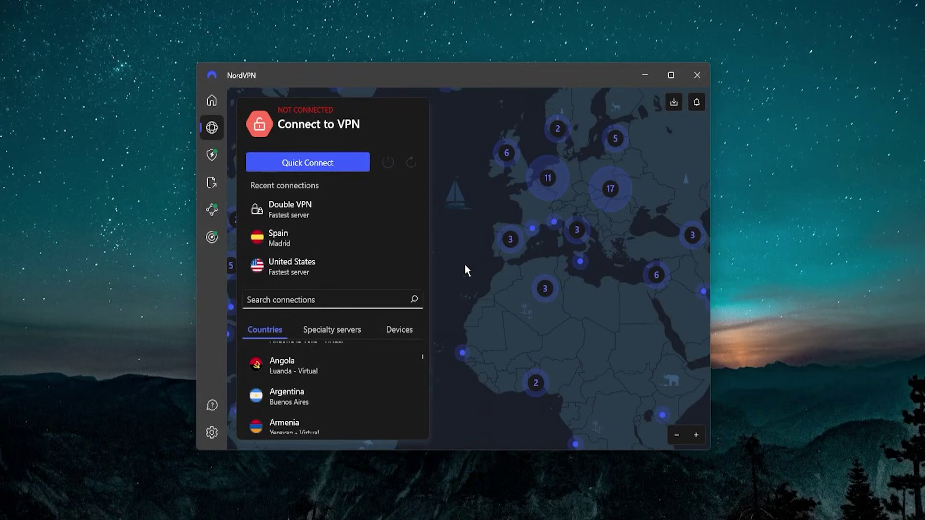
{"action": "left_click_drag", "start_coordinate": [466, 264], "coordinate": [423, 293]}
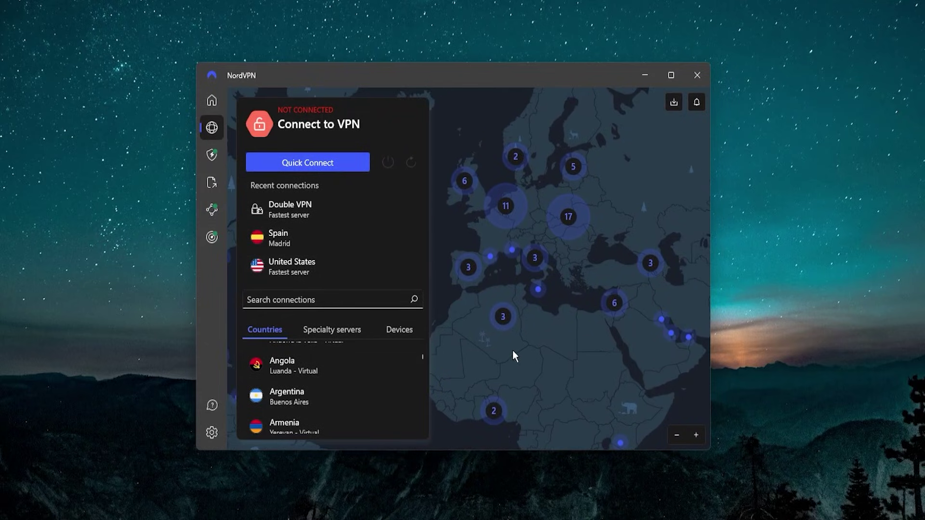
{"action": "left_click_drag", "start_coordinate": [506, 351], "coordinate": [638, 331]}
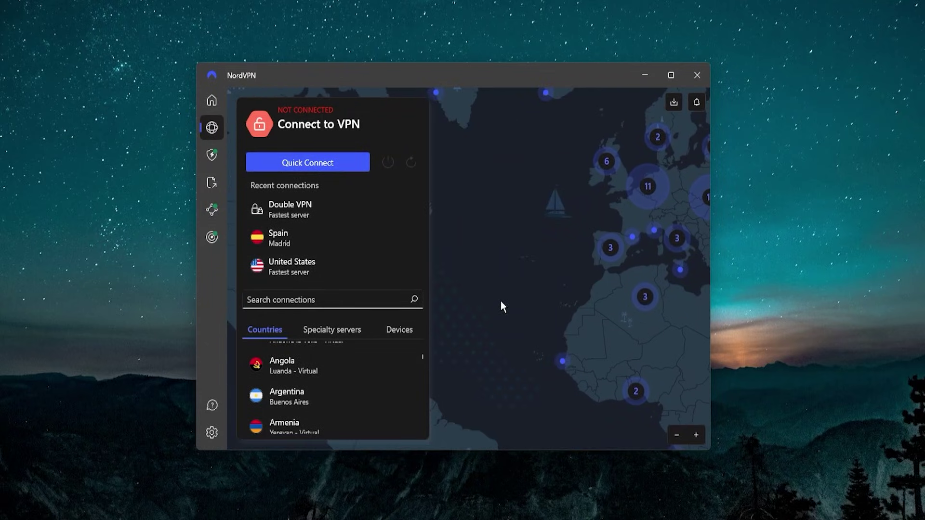
{"action": "left_click_drag", "start_coordinate": [501, 302], "coordinate": [548, 237]}
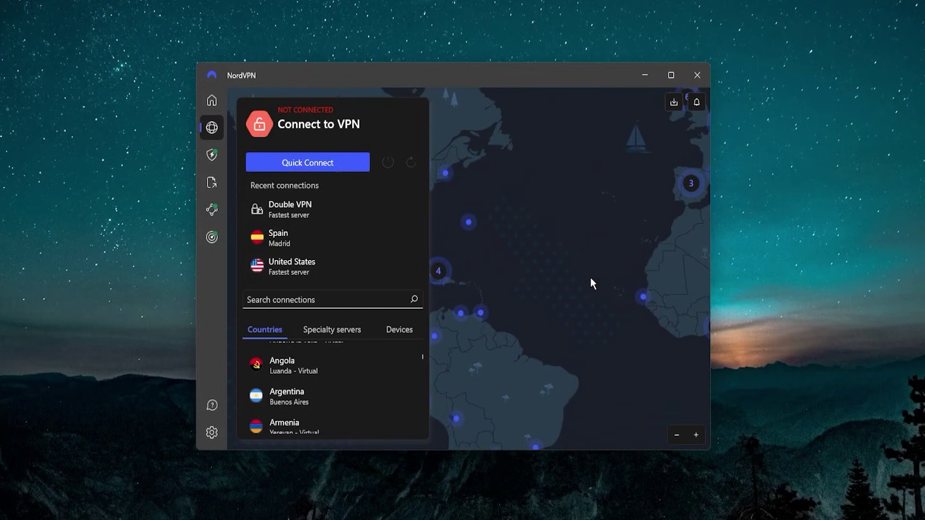
{"action": "left_click_drag", "start_coordinate": [590, 278], "coordinate": [612, 308]}
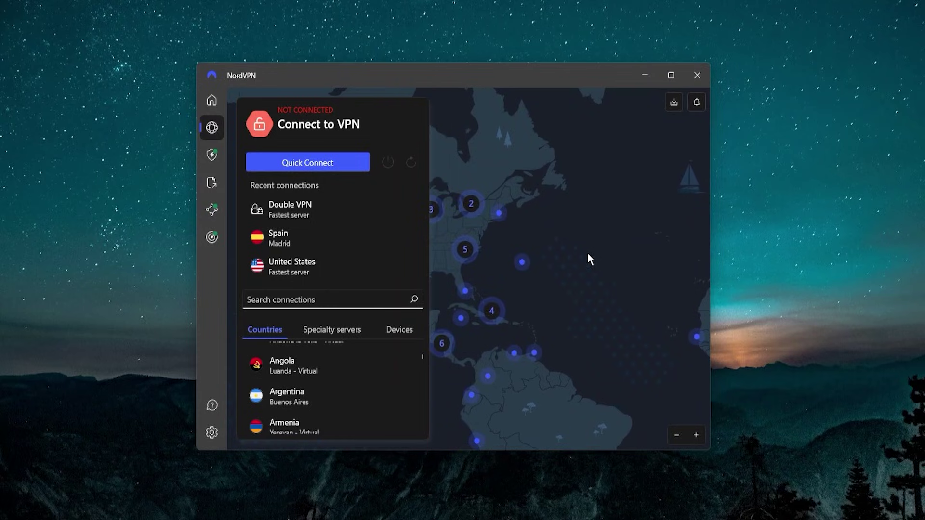
- Connect to the Boston server, United States #11675, from the map
{"action": "left_click", "coordinate": [499, 215]}
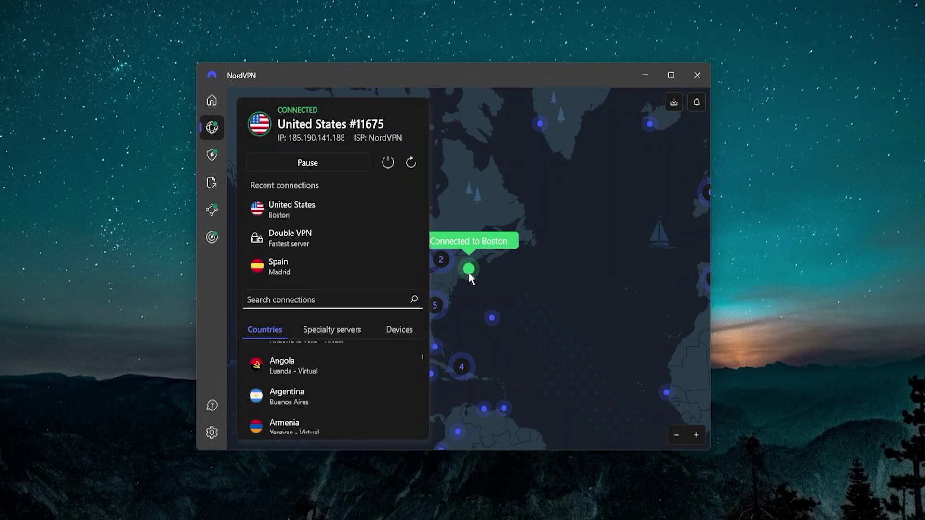
- Pan the map back to the British Isles and connect to London, United Kingdom #2111
{"action": "left_click_drag", "start_coordinate": [537, 295], "coordinate": [397, 280]}
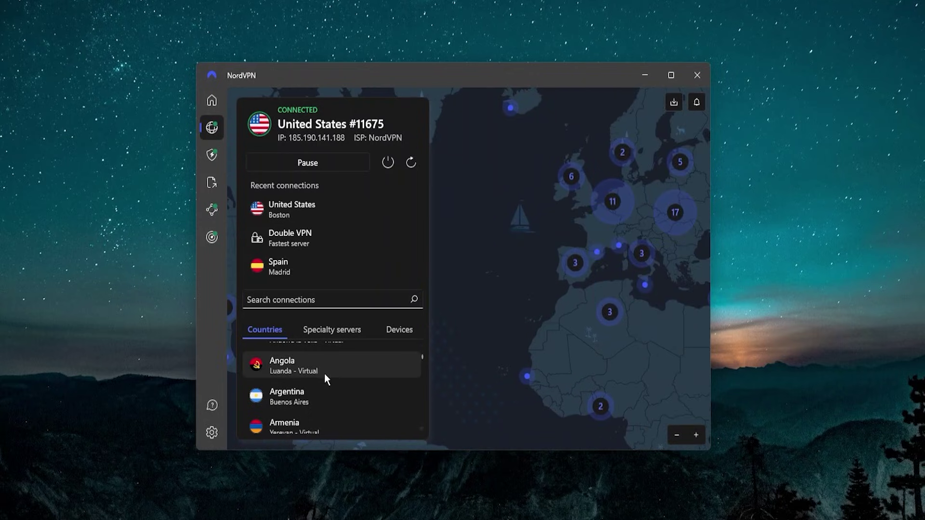
{"action": "scroll", "coordinate": [323, 368], "scroll_direction": "down", "scroll_amount": 3}
{"action": "scroll", "coordinate": [324, 368], "scroll_direction": "down", "scroll_amount": 1}
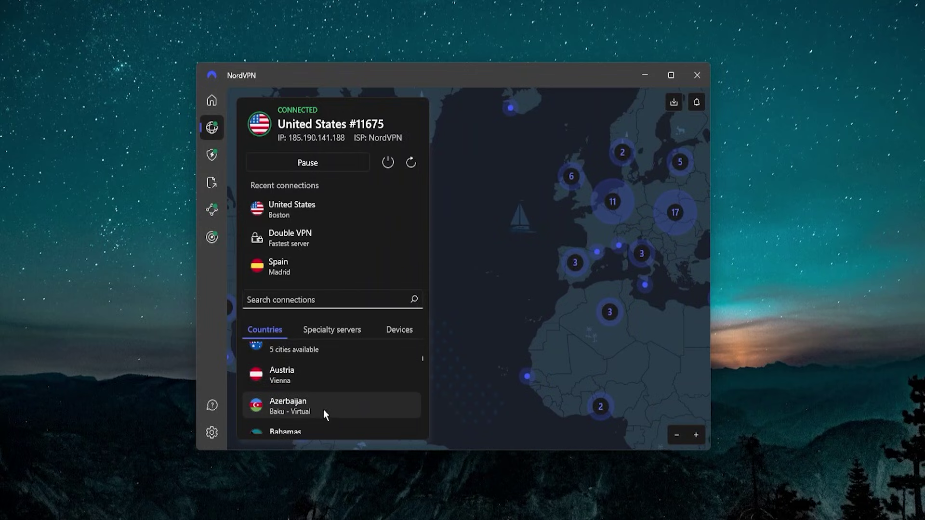
{"action": "left_click", "coordinate": [295, 306]}
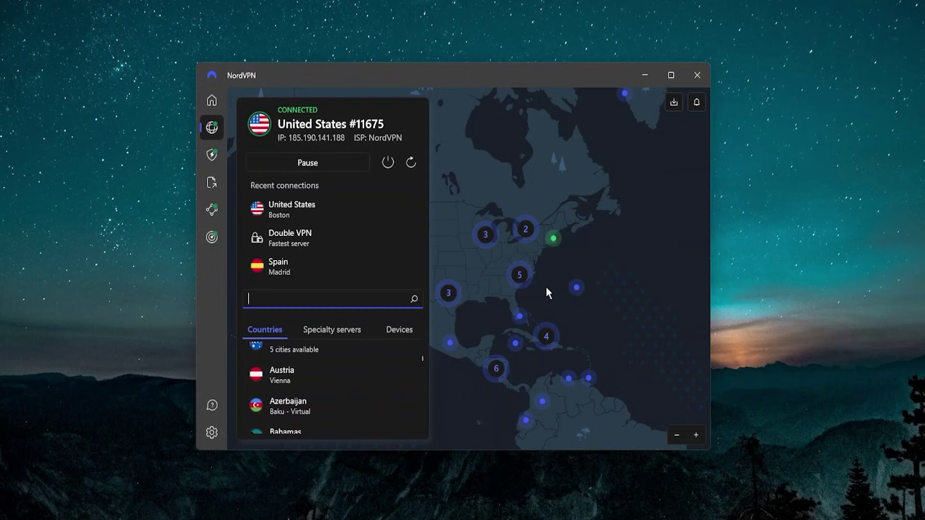
{"action": "left_click_drag", "start_coordinate": [603, 251], "coordinate": [440, 293]}
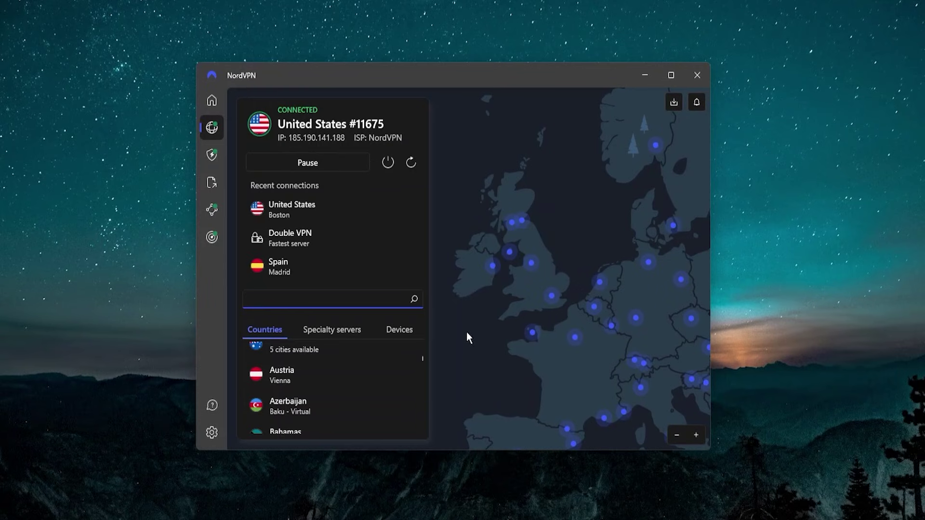
{"action": "left_click_drag", "start_coordinate": [467, 333], "coordinate": [494, 330]}
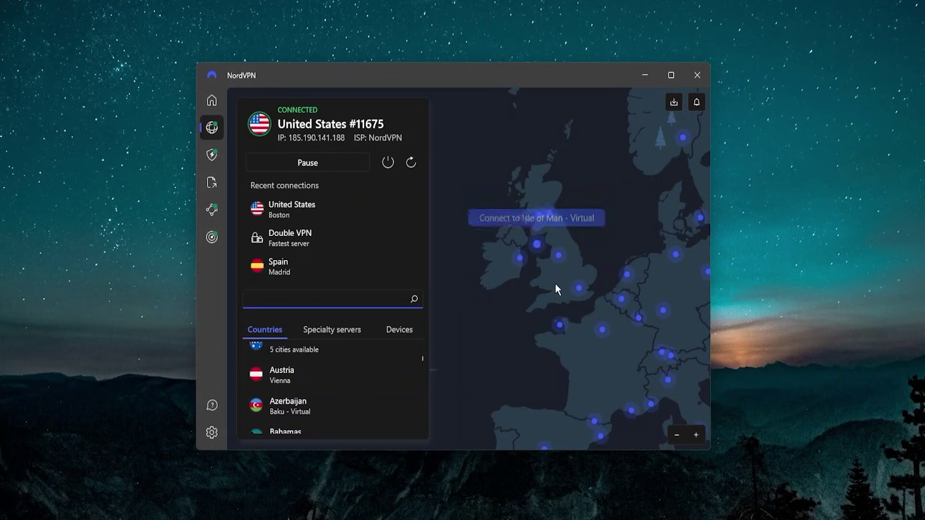
{"action": "left_click", "coordinate": [576, 289]}
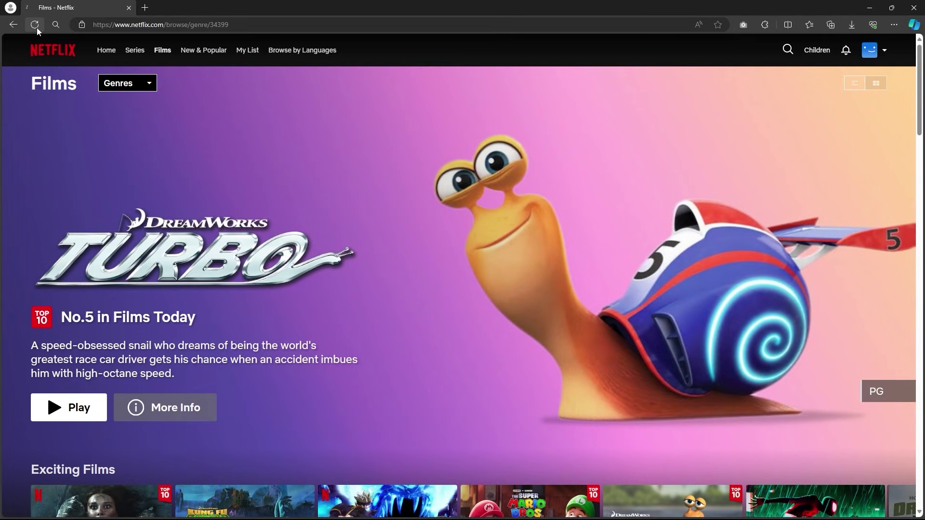
- Reload Netflix and scroll the Films page down to the Top 10 Films in the UK row
{"action": "left_click", "coordinate": [35, 25]}
{"action": "scroll", "coordinate": [449, 176], "scroll_direction": "down", "scroll_amount": 10}
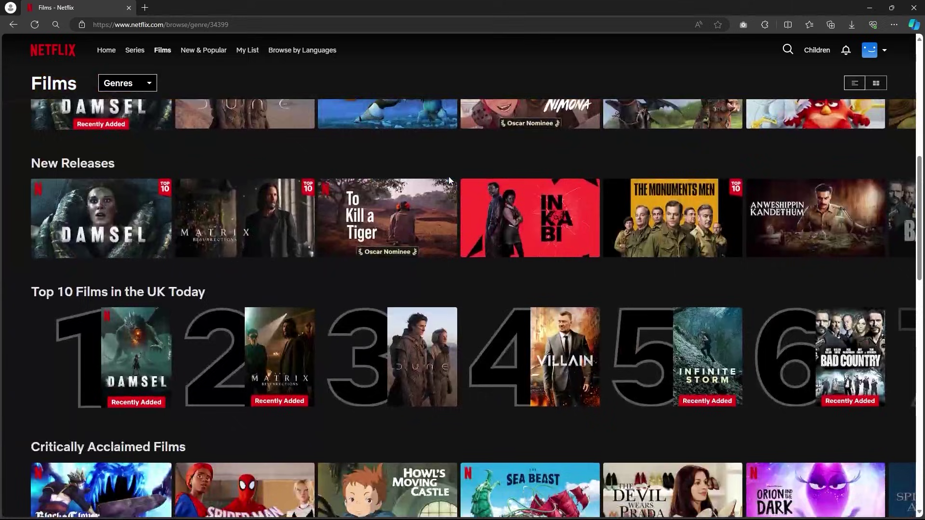
{"action": "scroll", "coordinate": [449, 176], "scroll_direction": "down", "scroll_amount": 1}
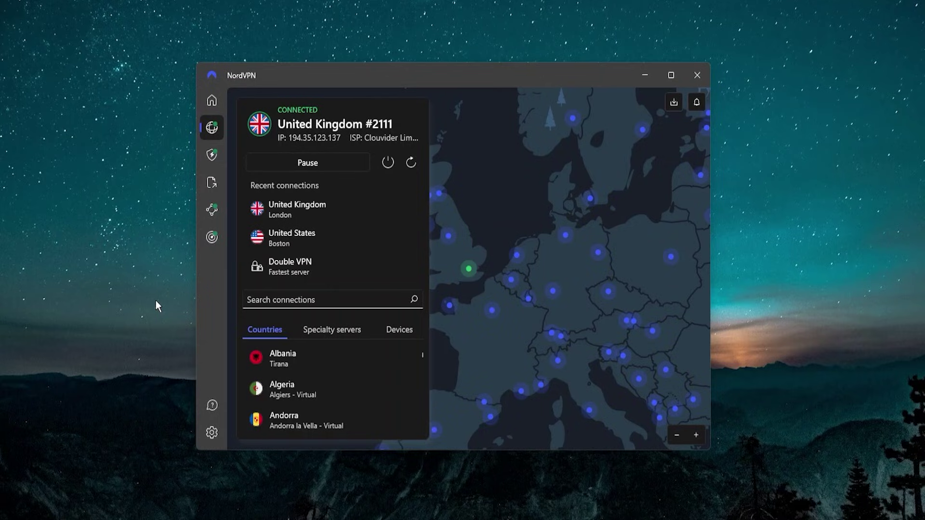
- Show the Specialty servers list and enlarge the window so all five server types fit
{"action": "left_click", "coordinate": [319, 334]}
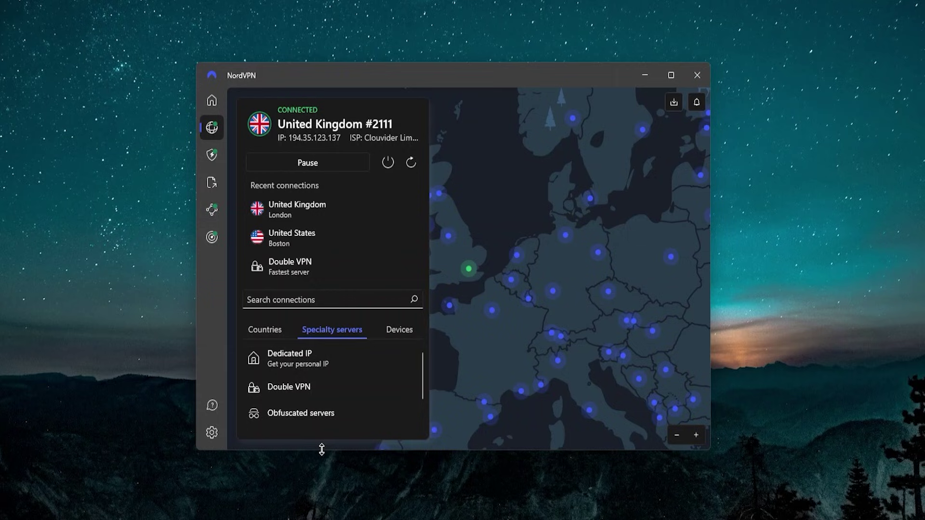
{"action": "left_click_drag", "start_coordinate": [322, 449], "coordinate": [320, 486]}
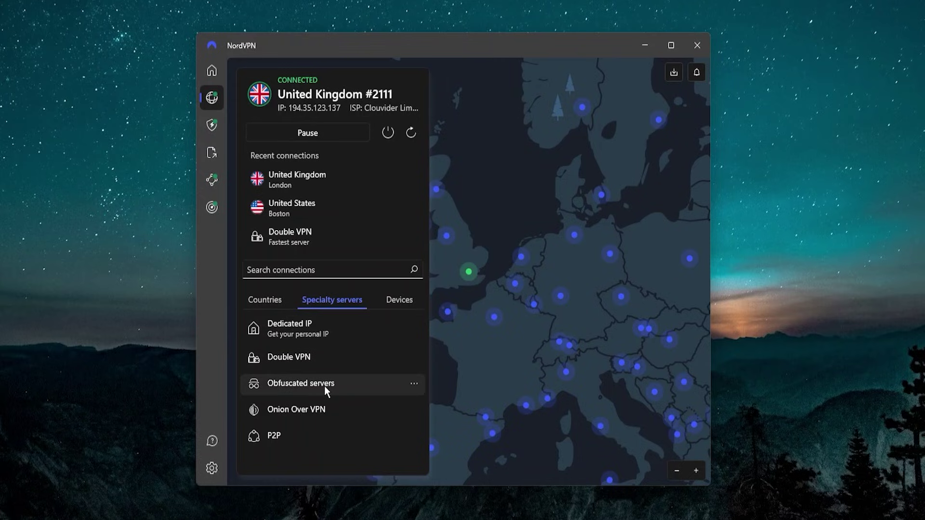
{"action": "left_click", "coordinate": [322, 361]}
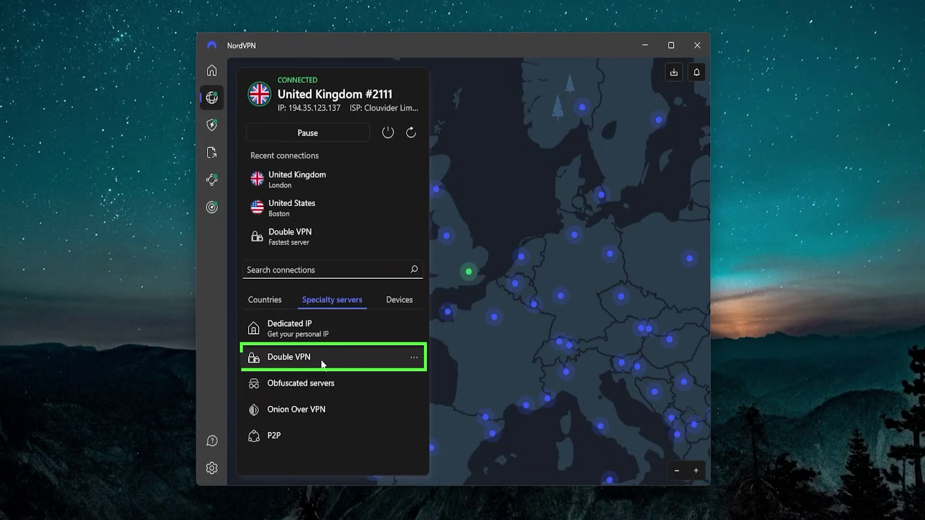
{"action": "left_click", "coordinate": [412, 358]}
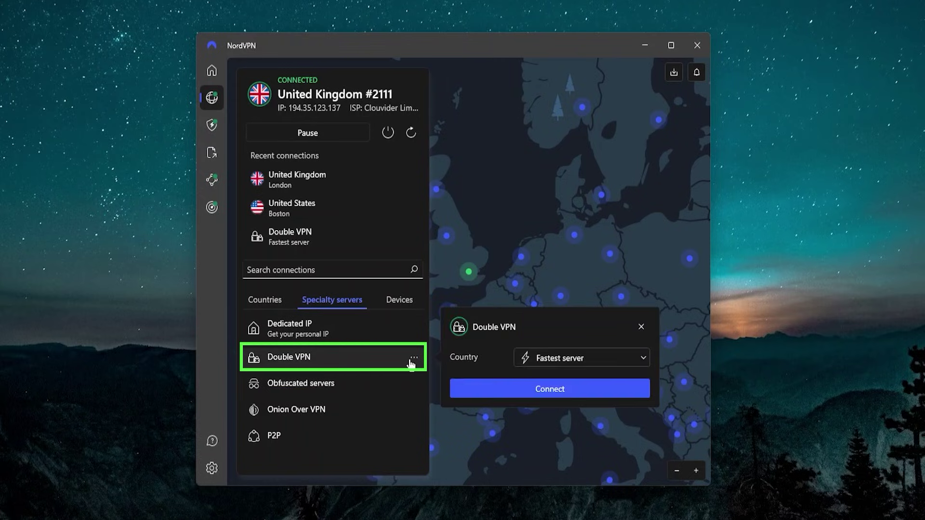
{"action": "left_click", "coordinate": [540, 361]}
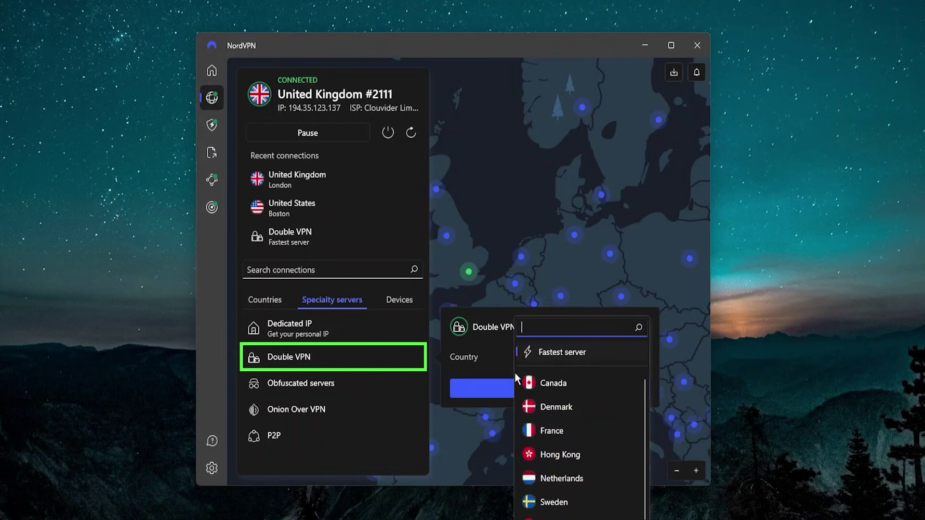
{"action": "left_click", "coordinate": [475, 357]}
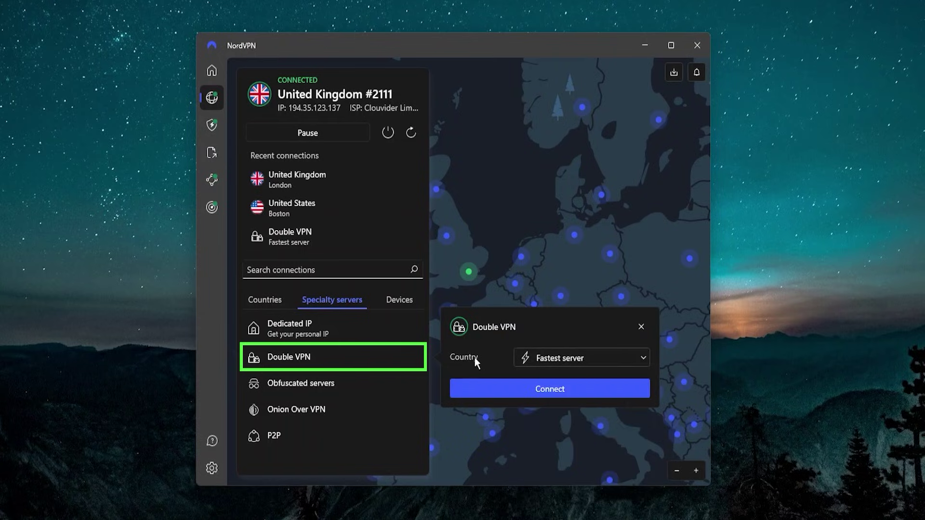
{"action": "left_click", "coordinate": [641, 327]}
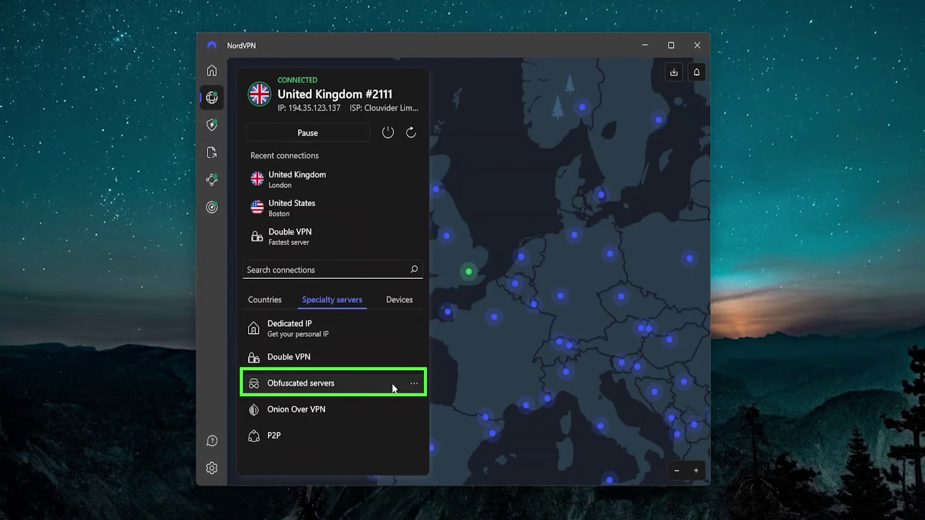
- Open the Obfuscated servers panel and browse its countries, keeping Fastest server
{"action": "left_click", "coordinate": [412, 385]}
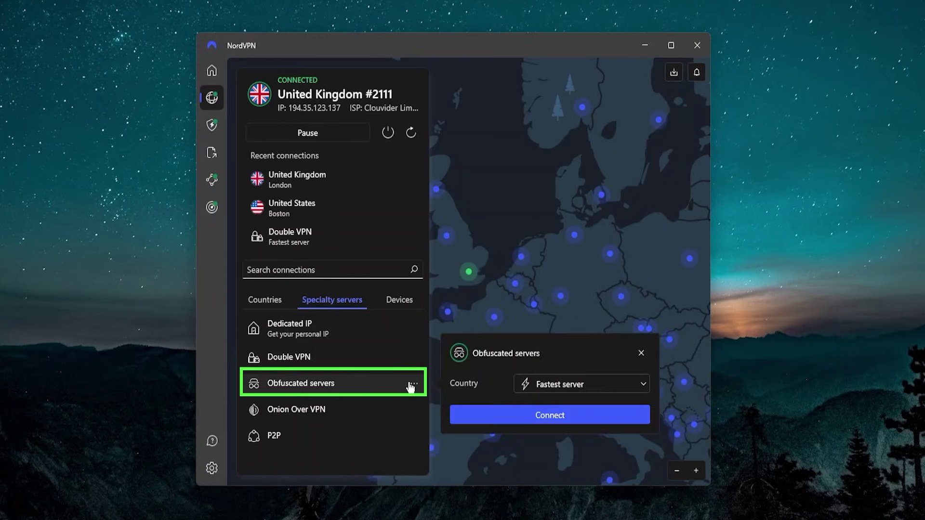
{"action": "left_click", "coordinate": [552, 385]}
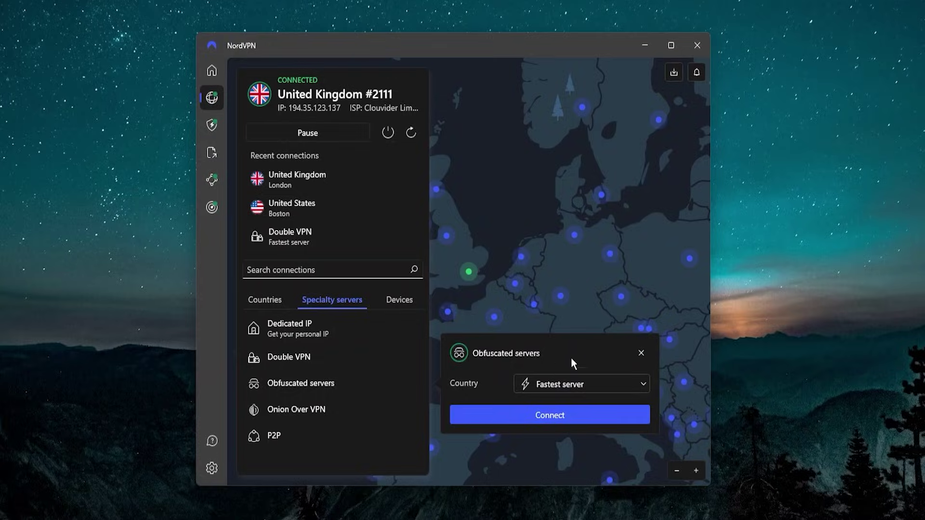
- Close the Obfuscated servers connection panel
{"action": "left_click", "coordinate": [641, 353]}
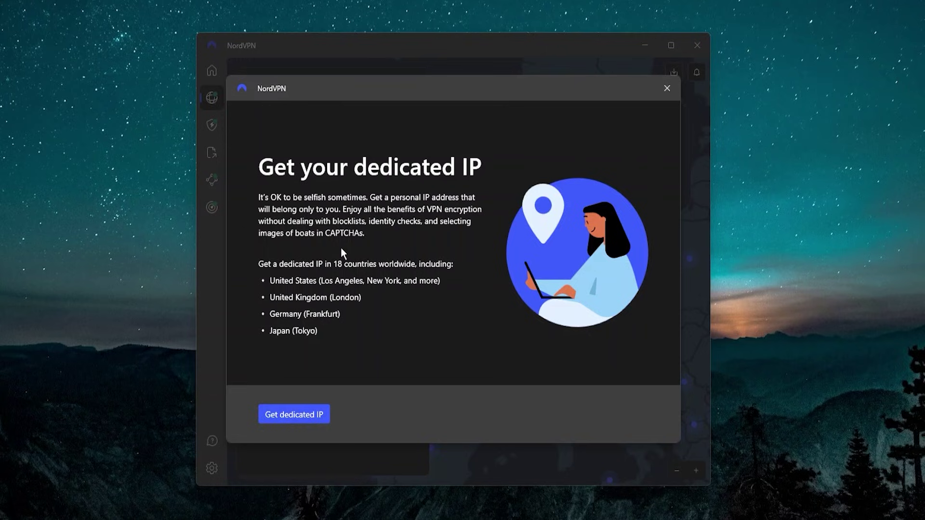
- Dismiss the dedicated IP offer and bring up the app Settings
{"action": "left_click", "coordinate": [664, 88]}
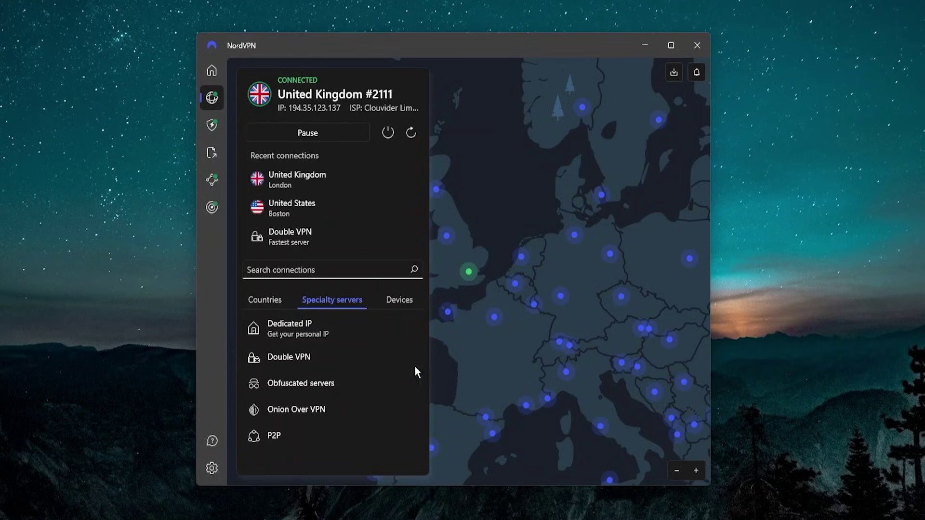
{"action": "left_click", "coordinate": [210, 470]}
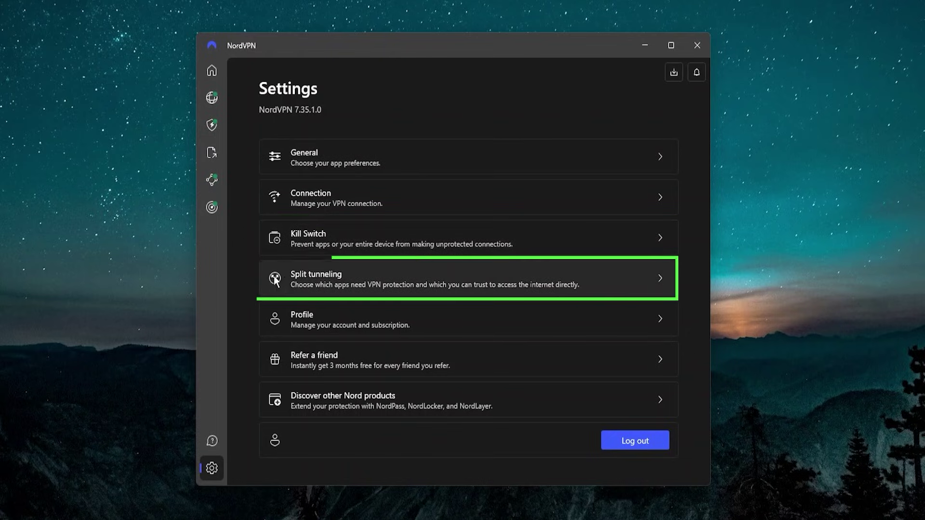
- Go to Connection settings and expand the VPN protocol list
{"action": "left_click", "coordinate": [308, 198]}
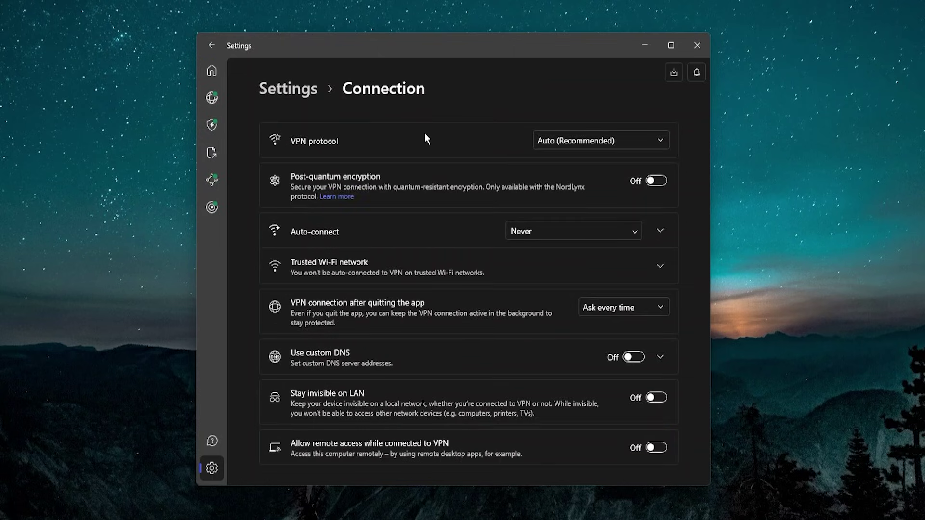
{"action": "left_click", "coordinate": [588, 139]}
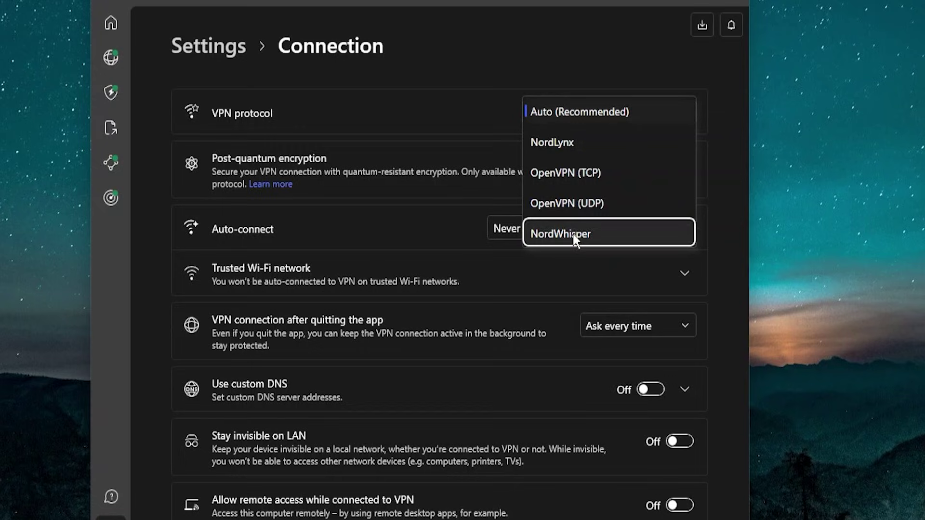
- Change the VPN protocol from Auto (Recommended) to NordLynx
{"action": "left_click", "coordinate": [552, 142]}
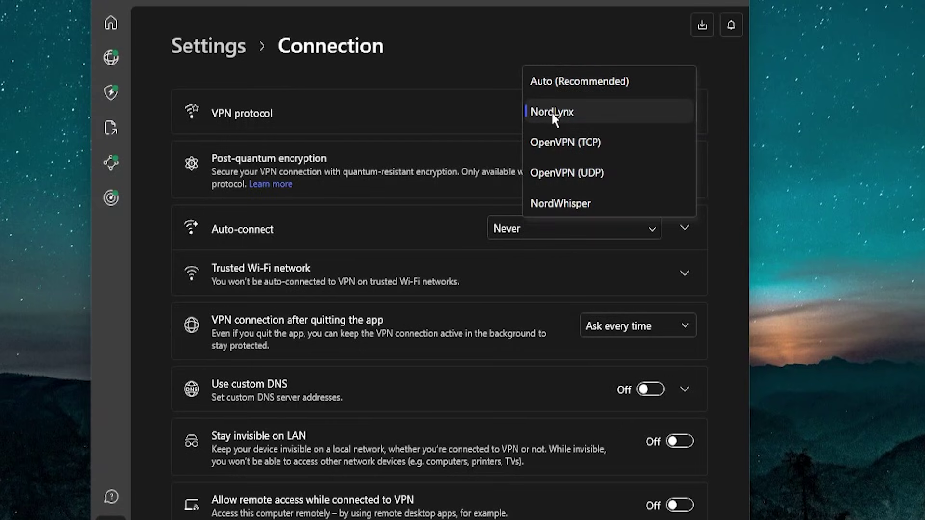
{"action": "left_click", "coordinate": [551, 110]}
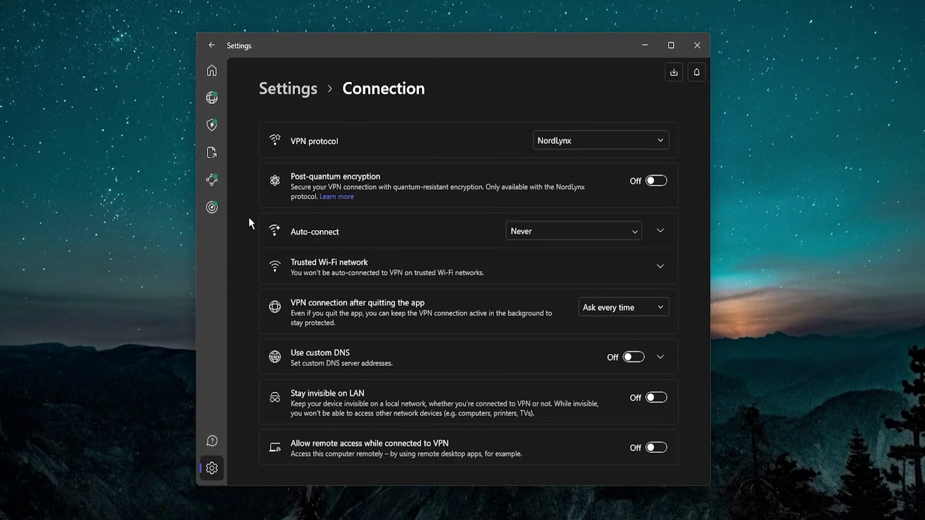
- Return to the main Settings list and view the Kill Switch options
{"action": "left_click", "coordinate": [213, 467]}
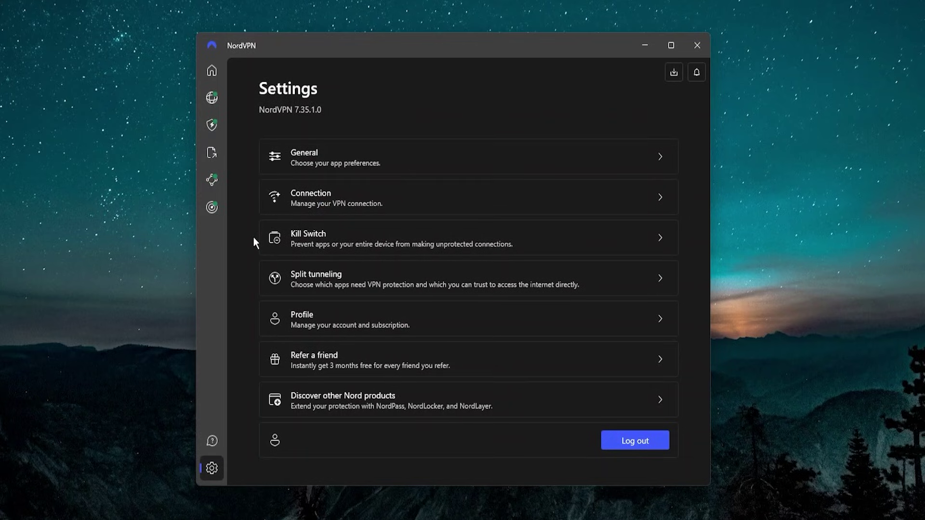
{"action": "left_click", "coordinate": [286, 249]}
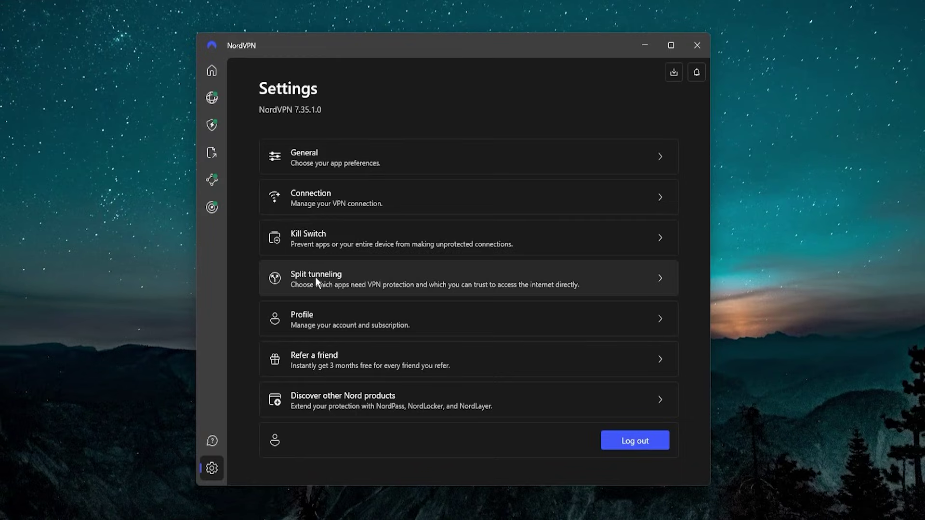
- Turn split tunneling on with type Enable VPN for selected apps
{"action": "left_click", "coordinate": [317, 278]}
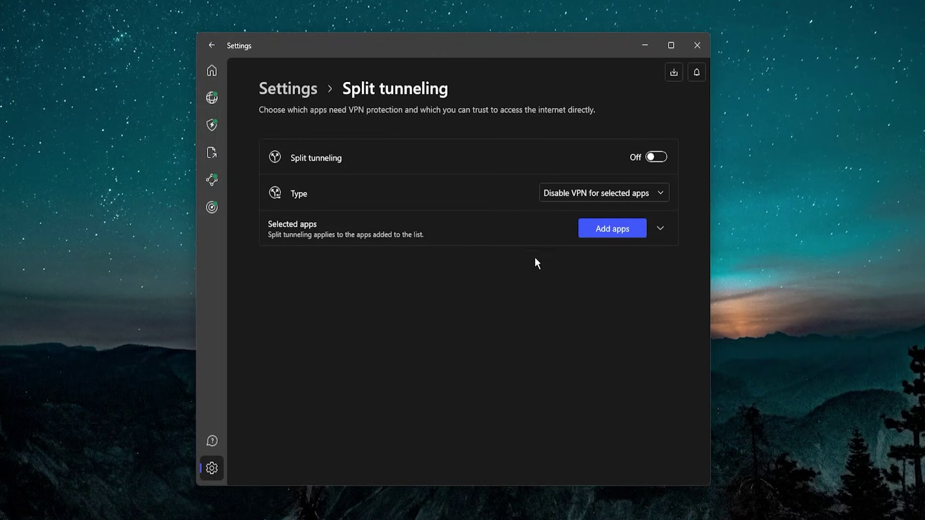
{"action": "left_click", "coordinate": [648, 156]}
{"action": "left_click", "coordinate": [563, 199]}
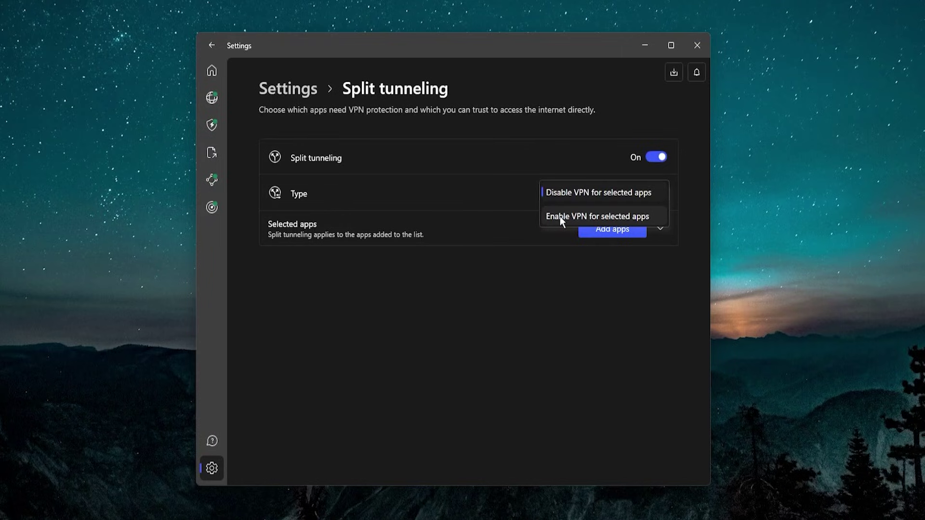
{"action": "left_click", "coordinate": [560, 216]}
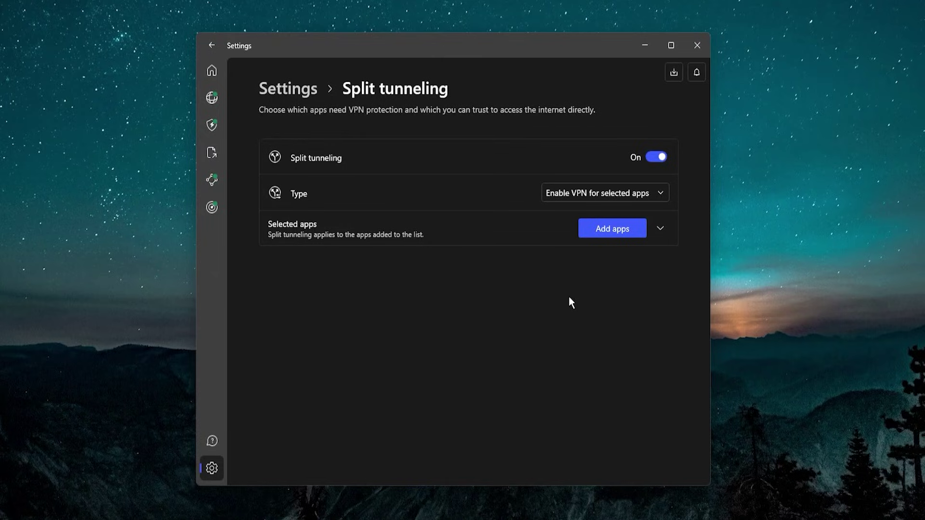
- In Threat Protection Pro, expand Advanced Browsing Protection to show its three sub-protections
{"action": "left_click", "coordinate": [213, 125]}
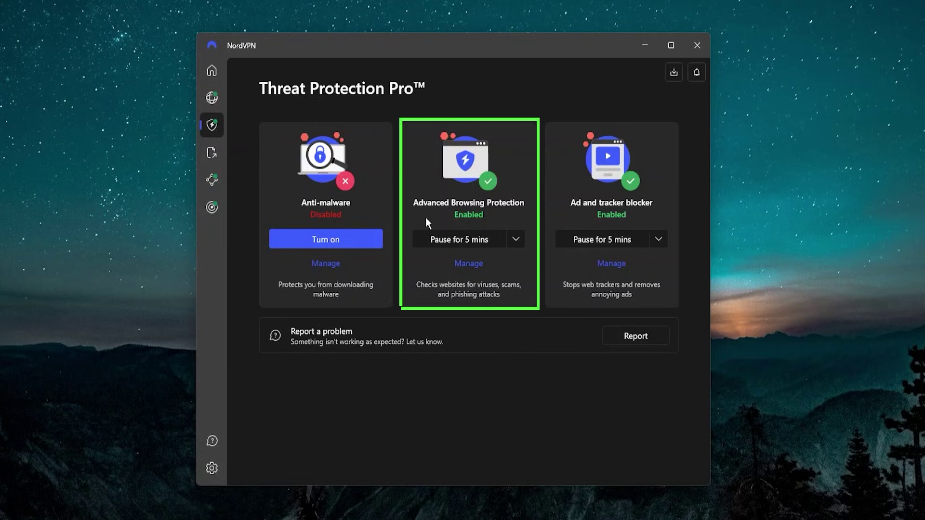
{"action": "left_click", "coordinate": [470, 263]}
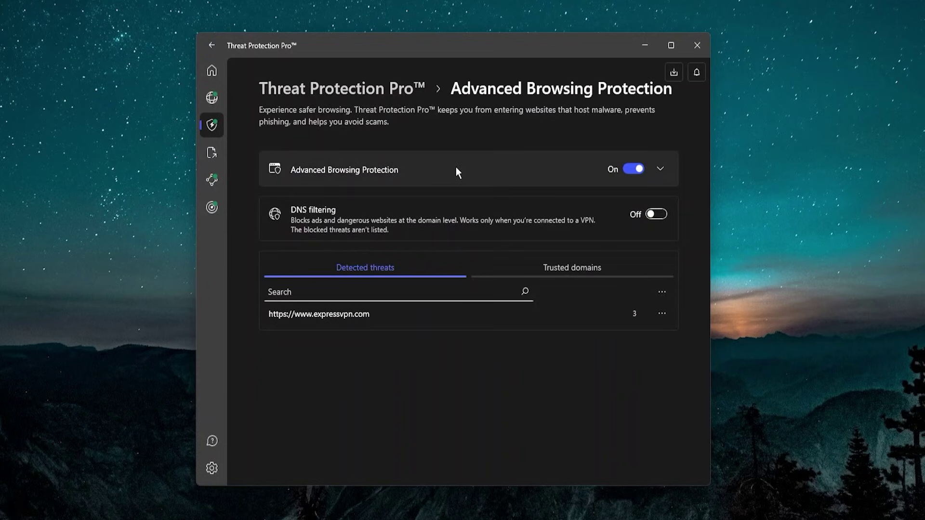
{"action": "left_click", "coordinate": [660, 172]}
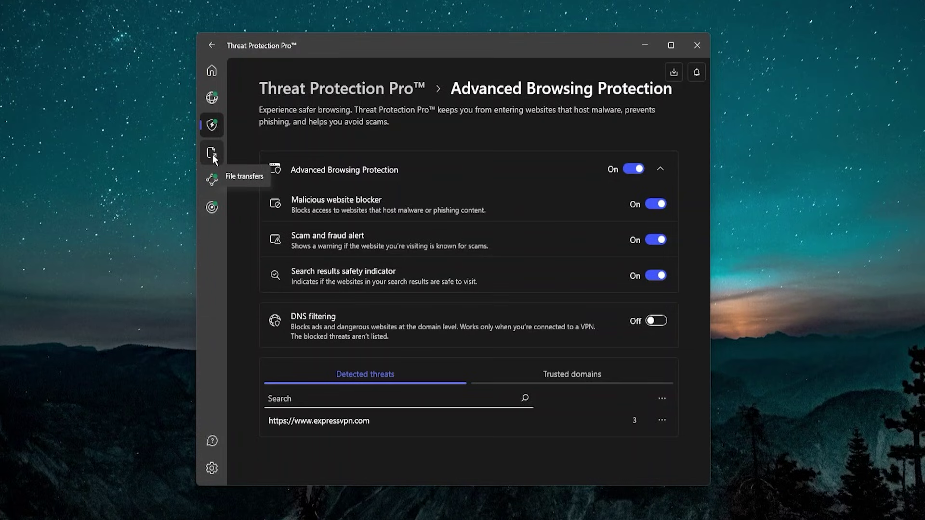
- Review the Devices in Meshnet page, then go back to File transfers
{"action": "left_click", "coordinate": [214, 158]}
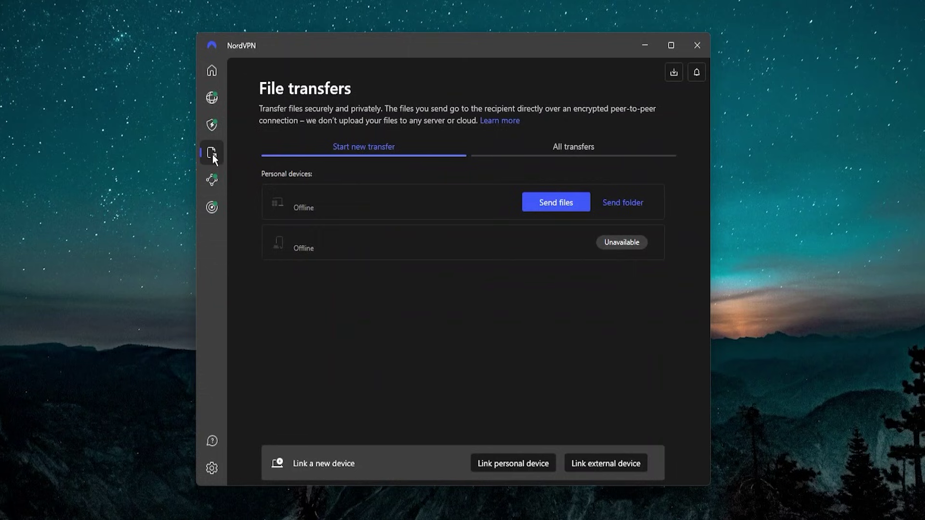
{"action": "left_click", "coordinate": [212, 181]}
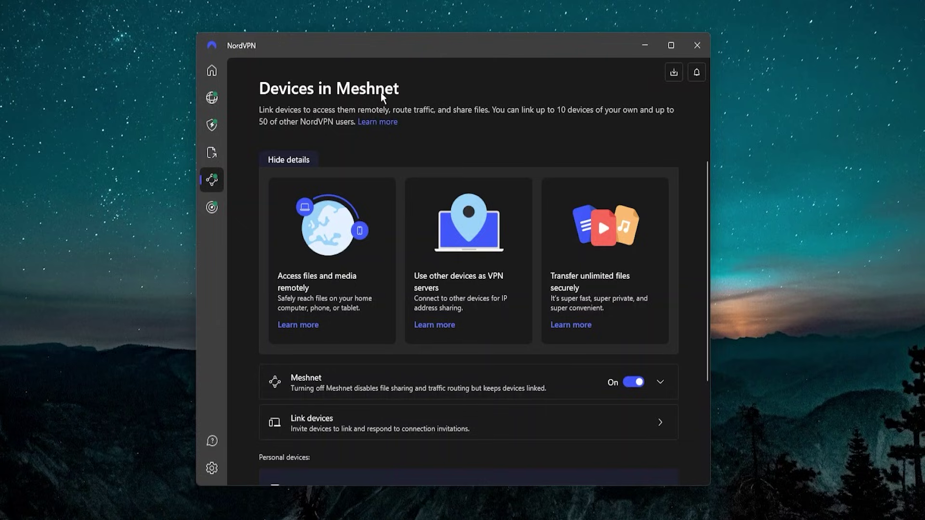
{"action": "left_click", "coordinate": [218, 158]}
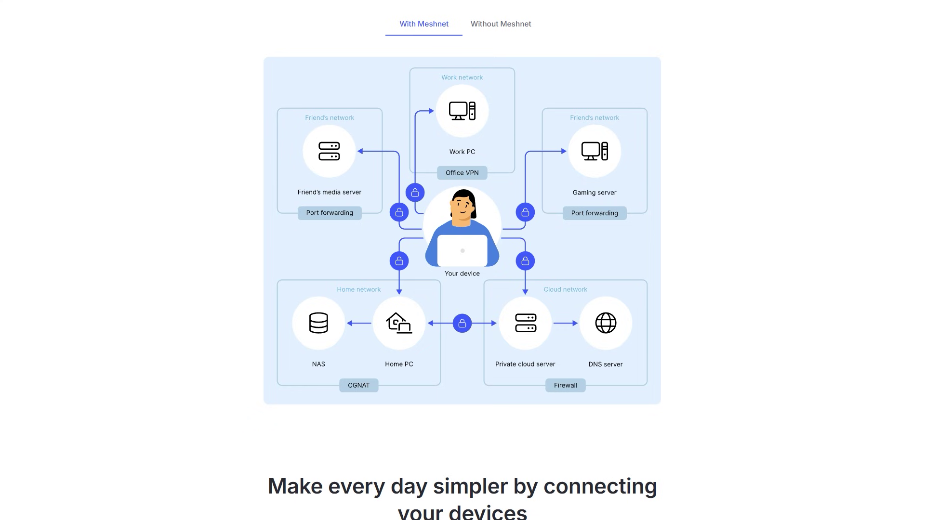
- Scroll the Meshnet web page to the Remote device access and Gaming cards
{"action": "scroll", "coordinate": [462, 261], "scroll_direction": "down", "scroll_amount": 15}
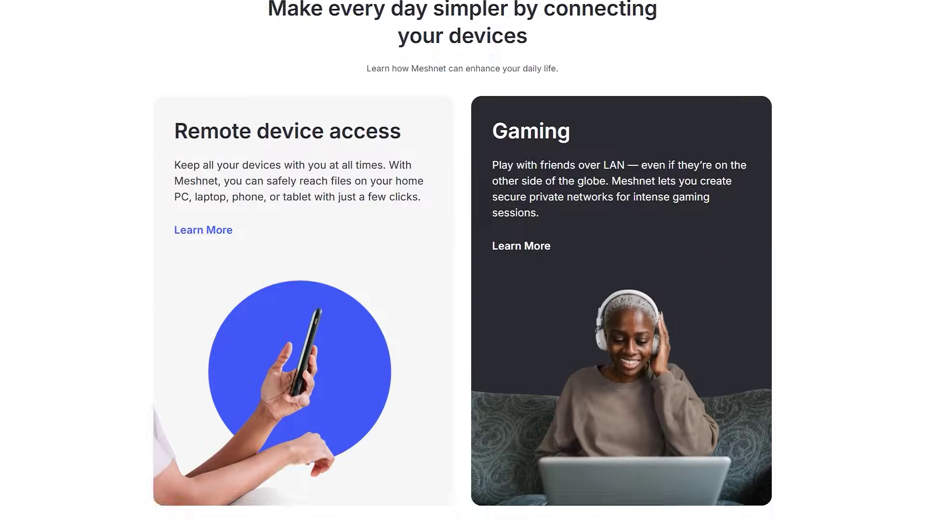
{"action": "scroll", "coordinate": [462, 260], "scroll_direction": "up", "scroll_amount": 7}
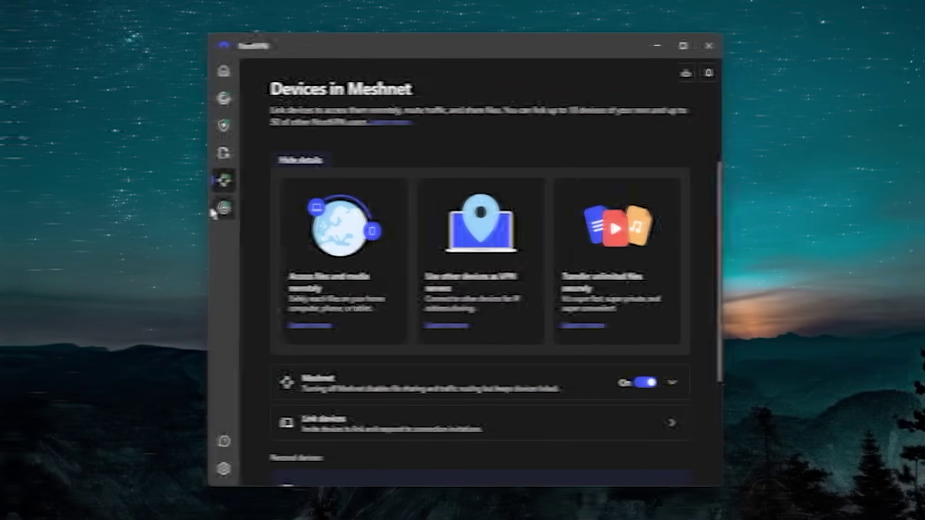
- Open Dark Web Monitor to check the one monitored email for leaks
{"action": "left_click", "coordinate": [206, 208]}
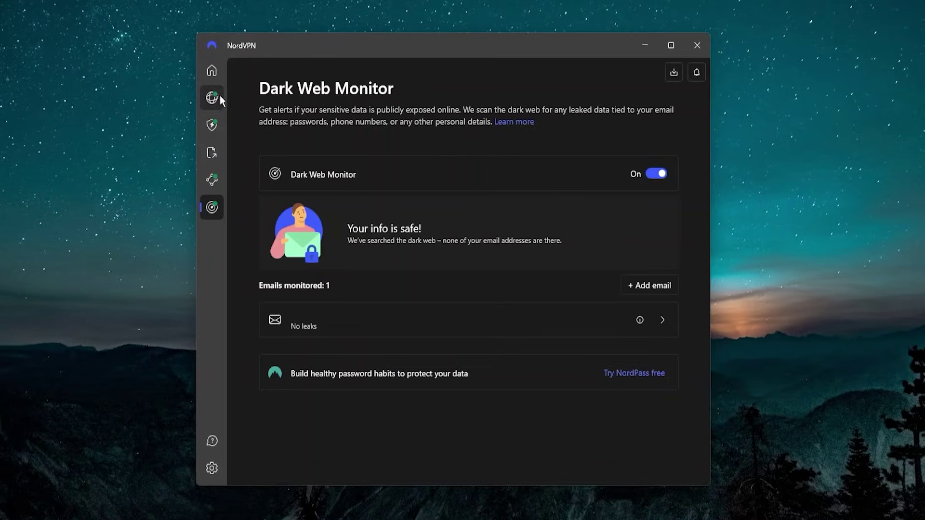
- Return to the server map via Home and pan it over the United Kingdom
{"action": "left_click", "coordinate": [218, 97]}
{"action": "left_click", "coordinate": [212, 71]}
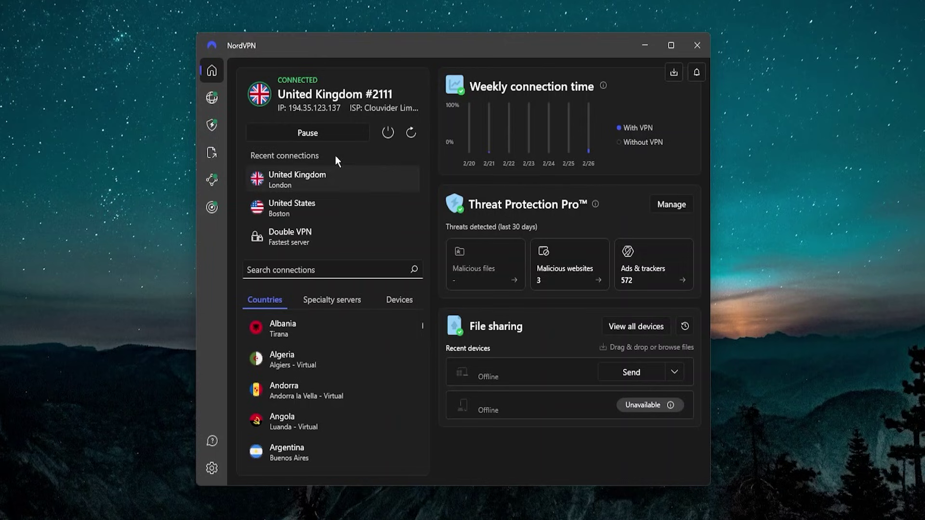
{"action": "left_click", "coordinate": [216, 99]}
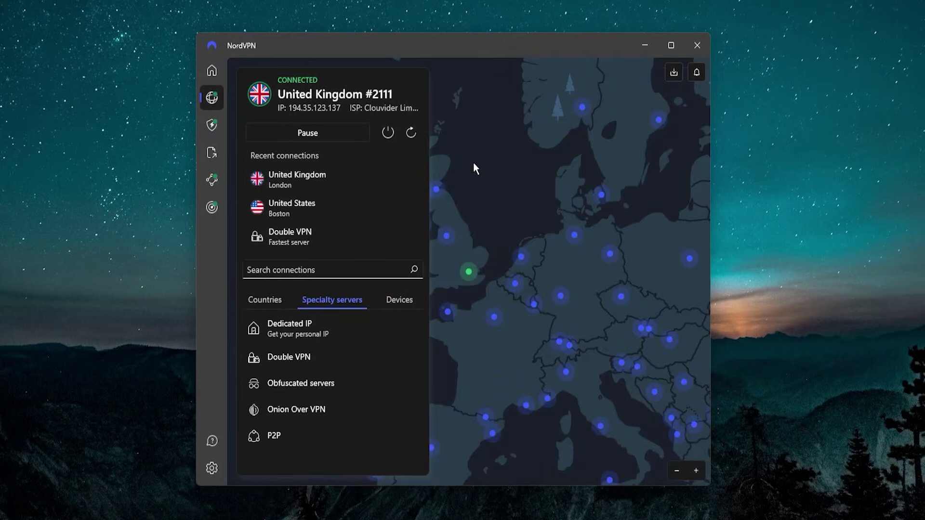
{"action": "left_click_drag", "start_coordinate": [480, 191], "coordinate": [526, 111]}
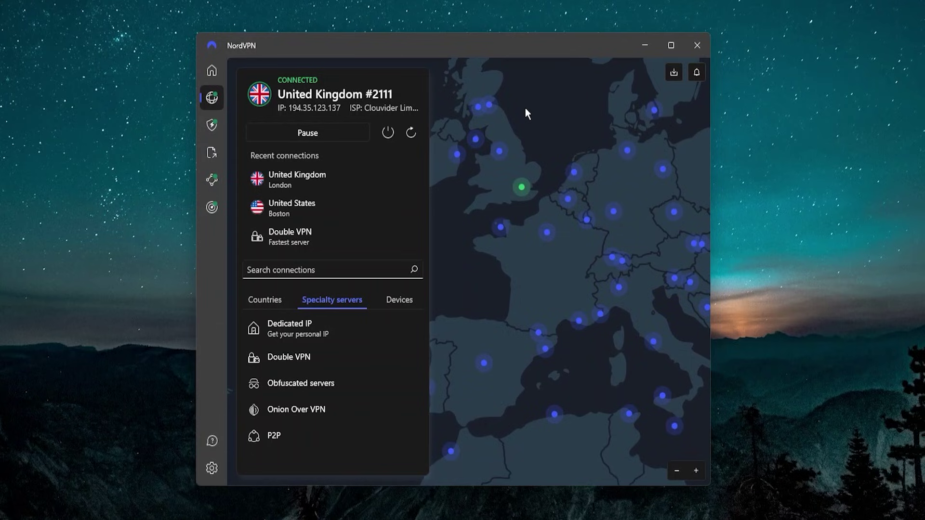